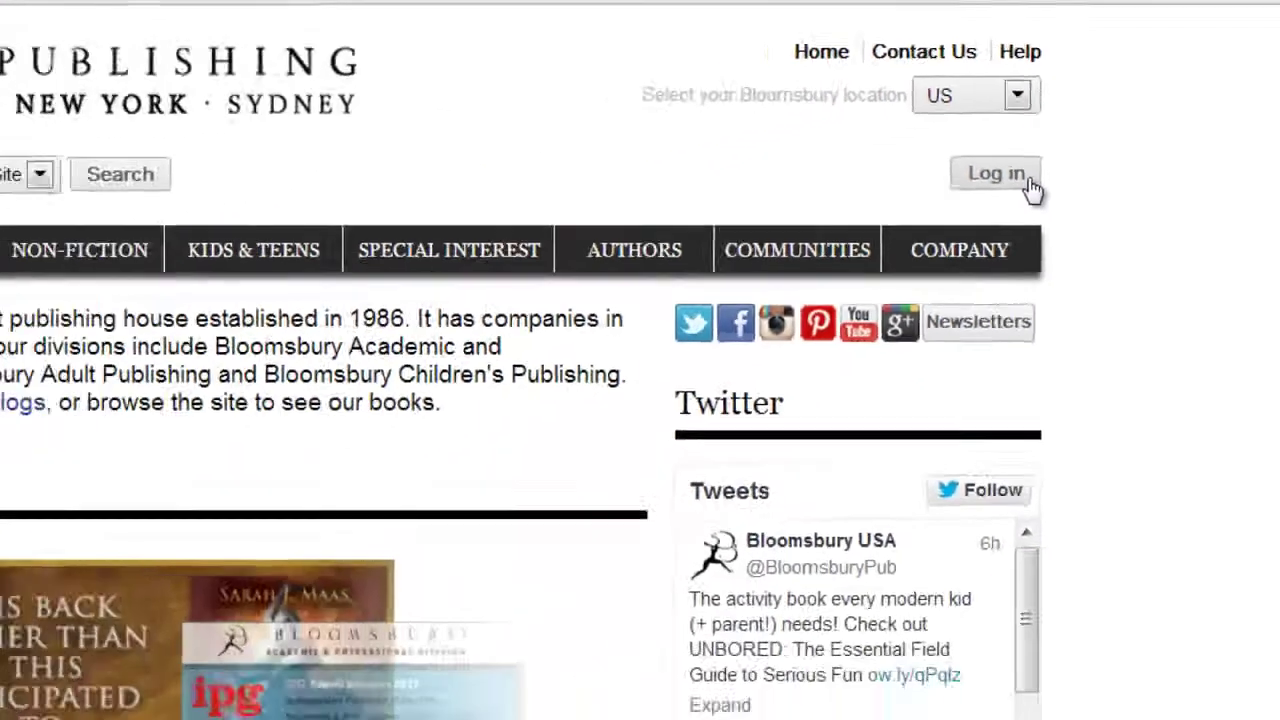
Step: Create a new Bloomsbury customer account through the New to Bloomsbury registration form
click(762, 405)
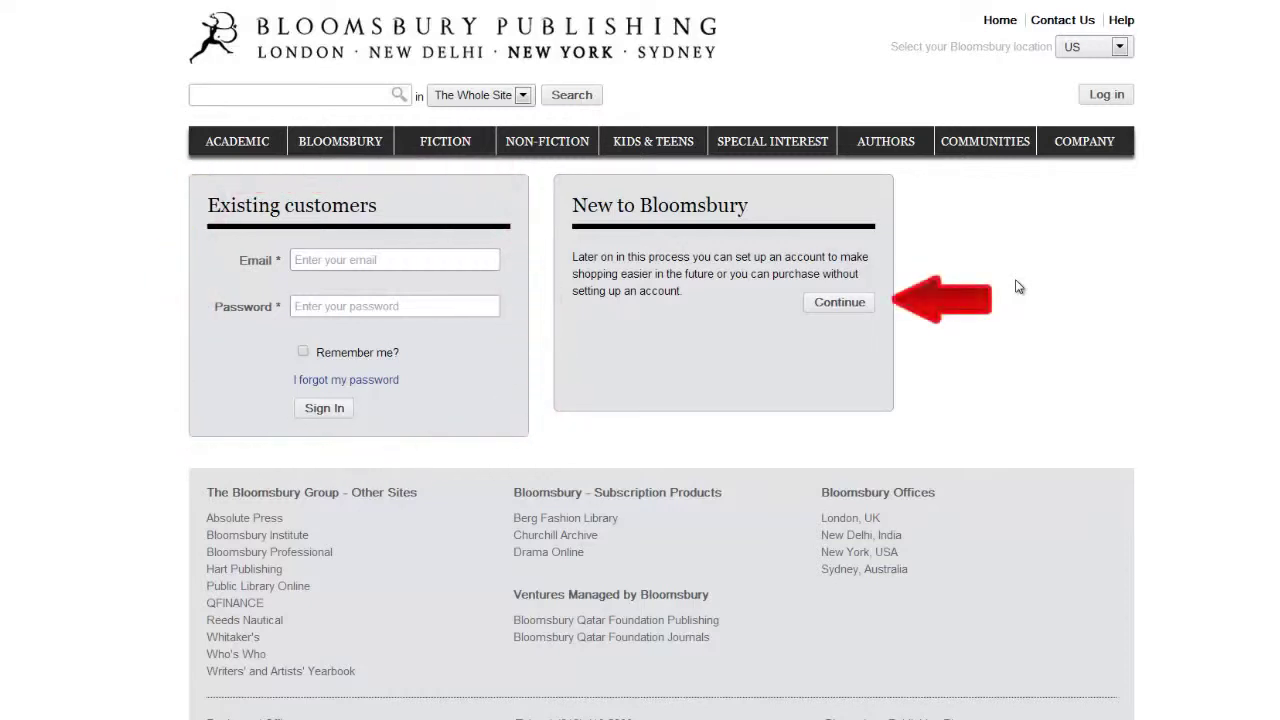
click(865, 310)
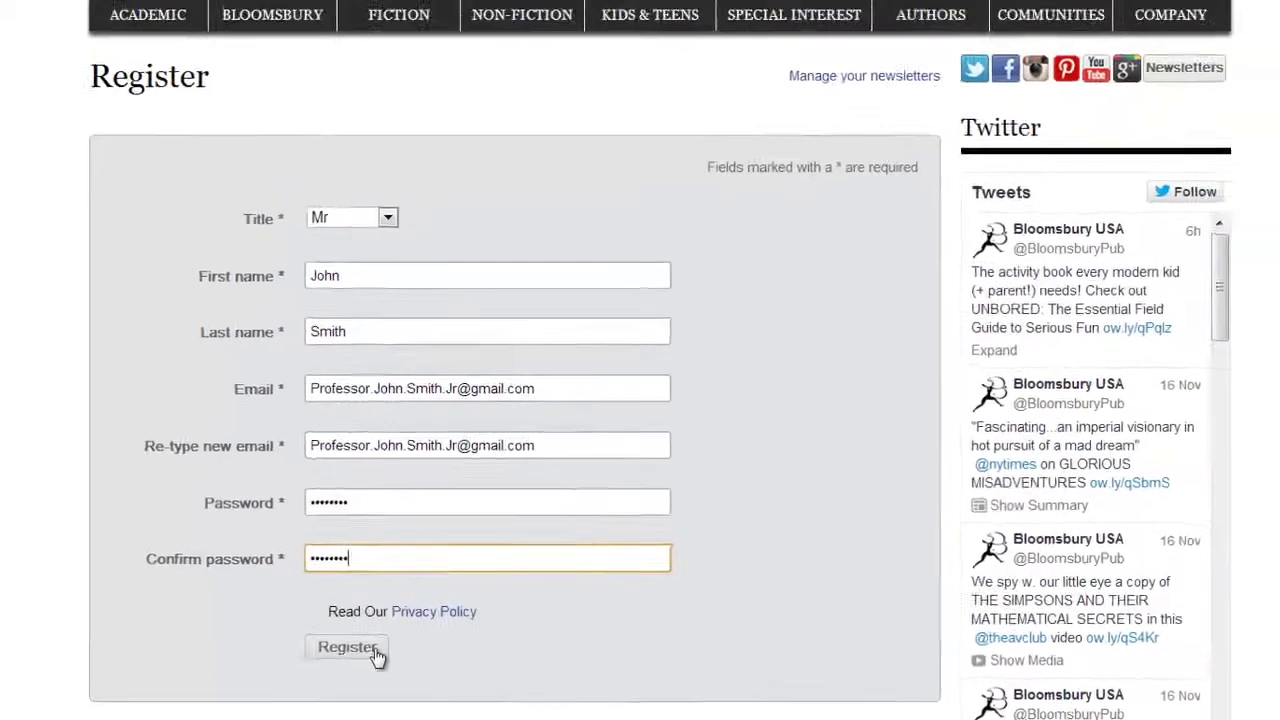
click(455, 641)
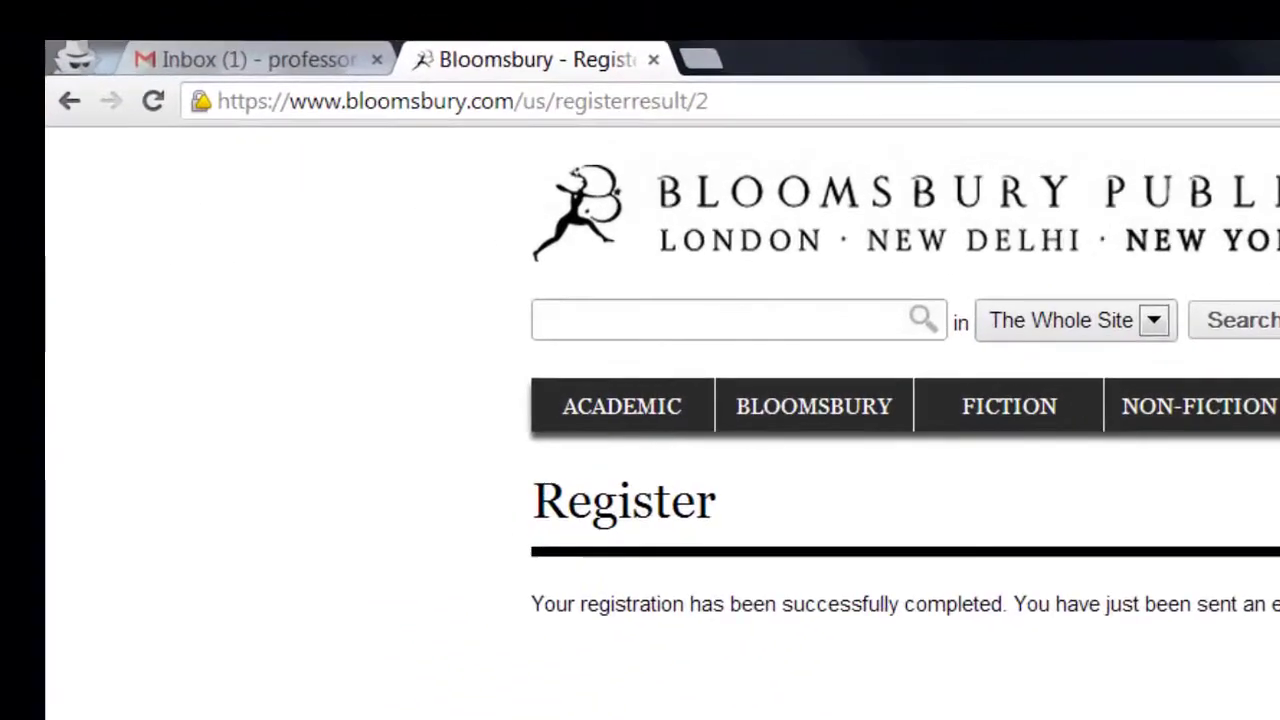
Step: Activate the account using the link in Gmail's 'Activate your Bloomsbury.com account' email
click(288, 56)
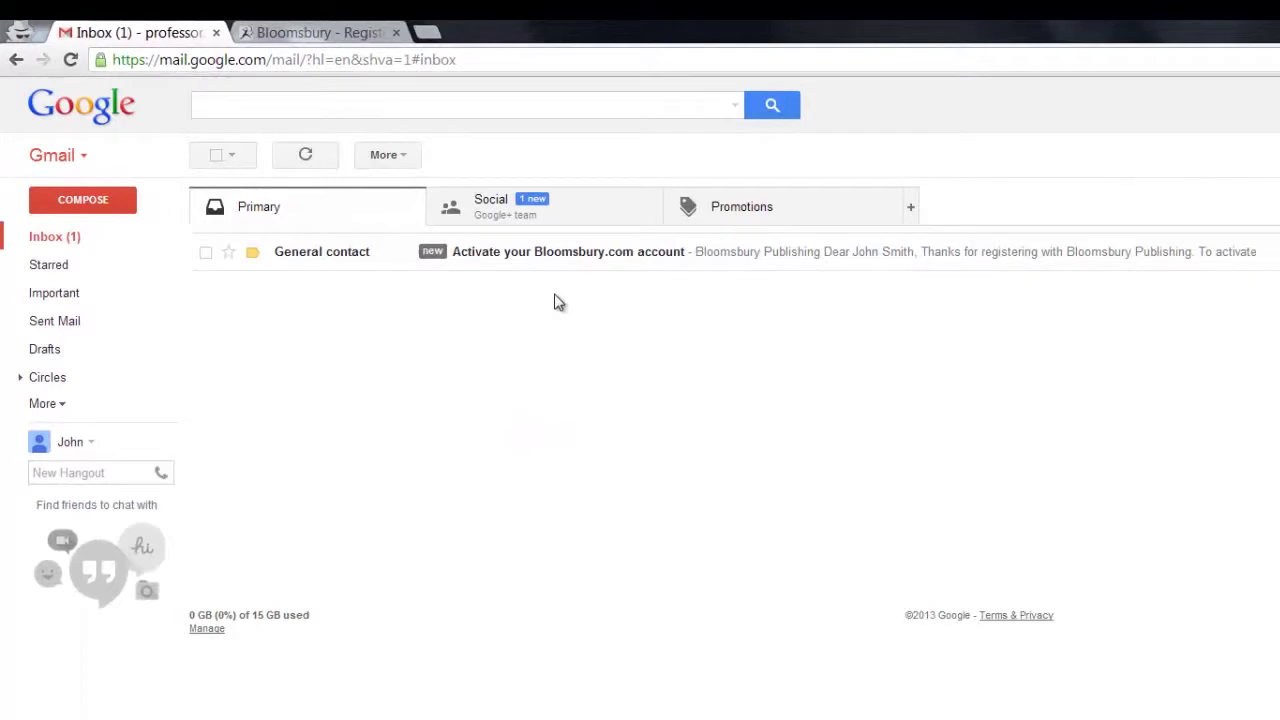
click(558, 258)
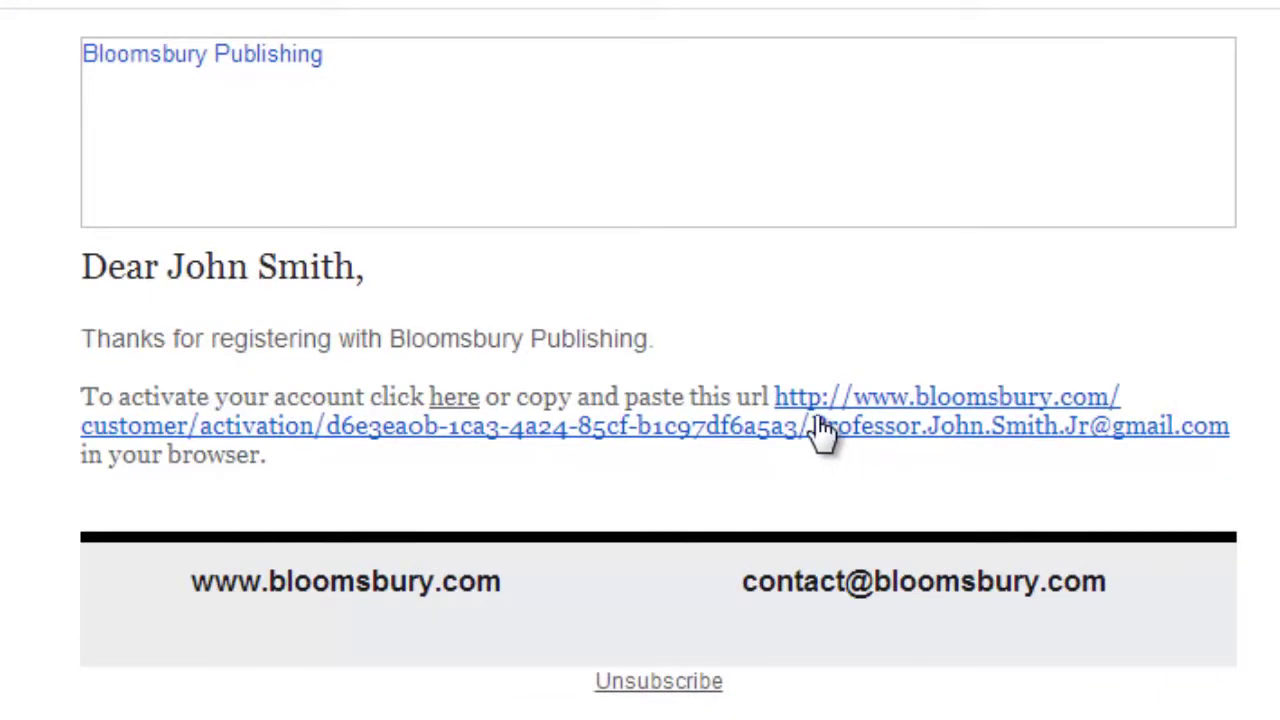
click(822, 424)
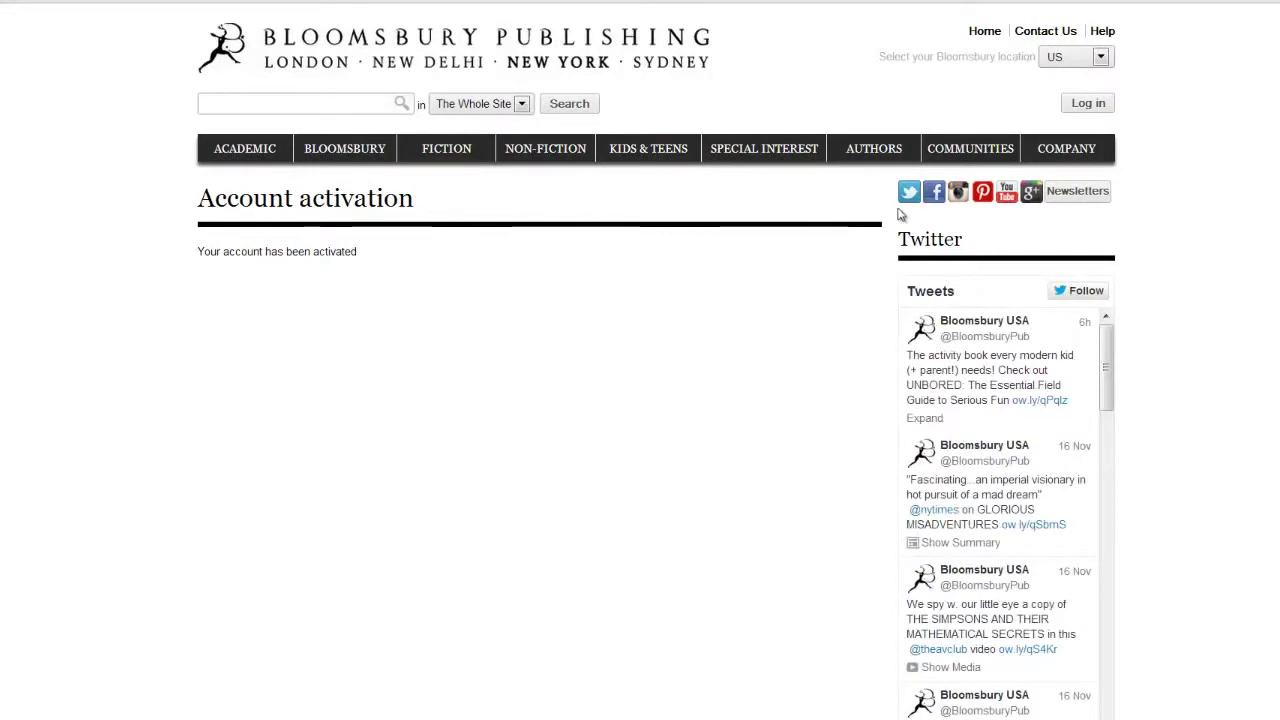
Step: Sign in as an existing customer with the saved account e-mail and password
click(1088, 103)
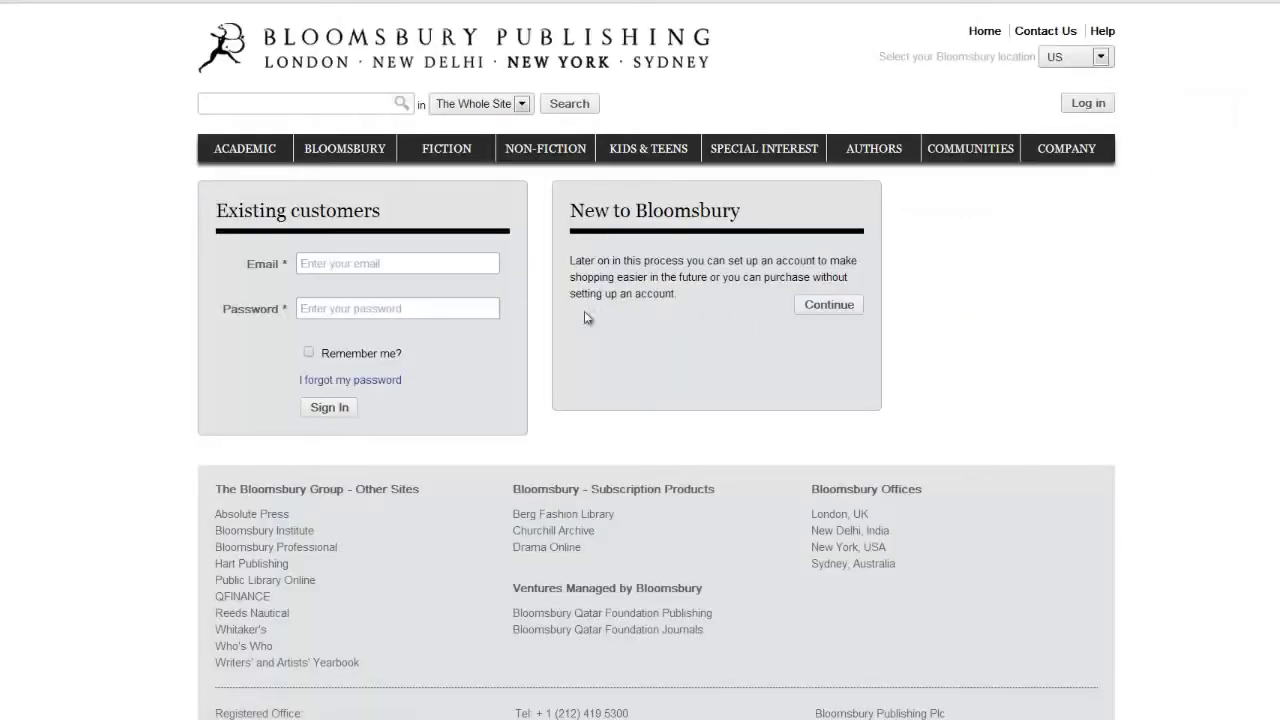
click(374, 261)
key(ctrl+v)
click(384, 309)
text(********)
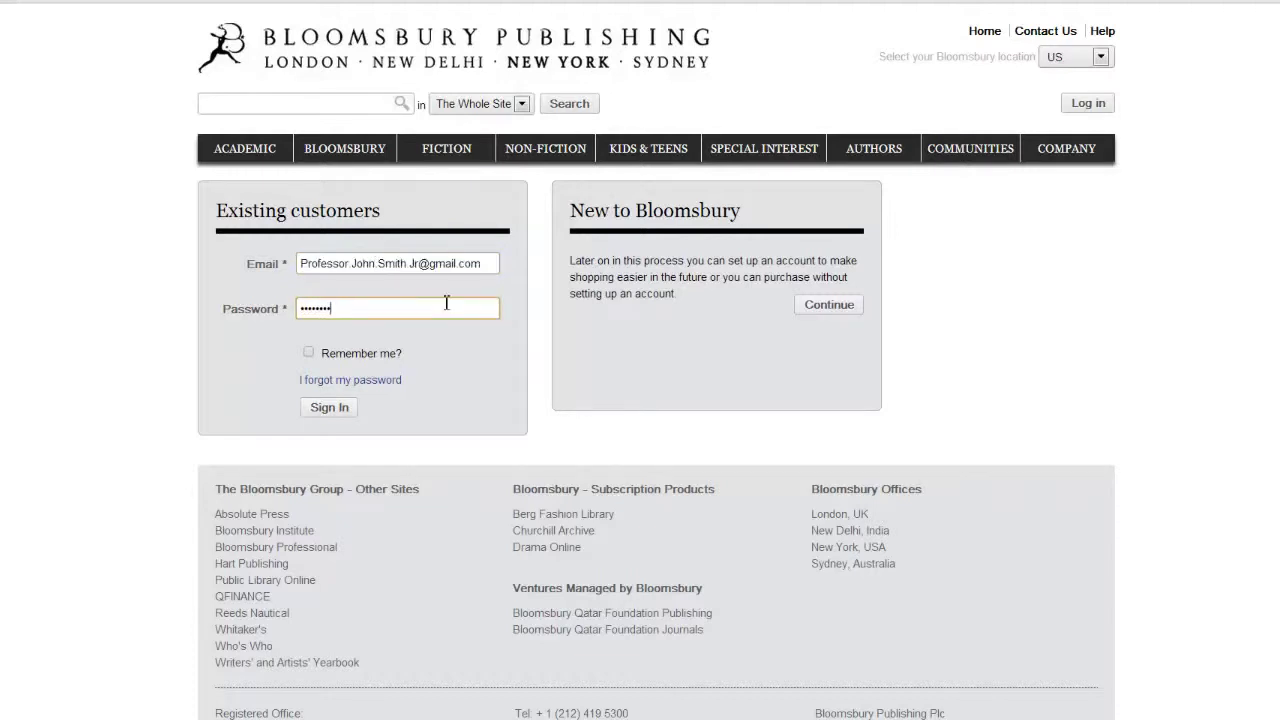
click(331, 410)
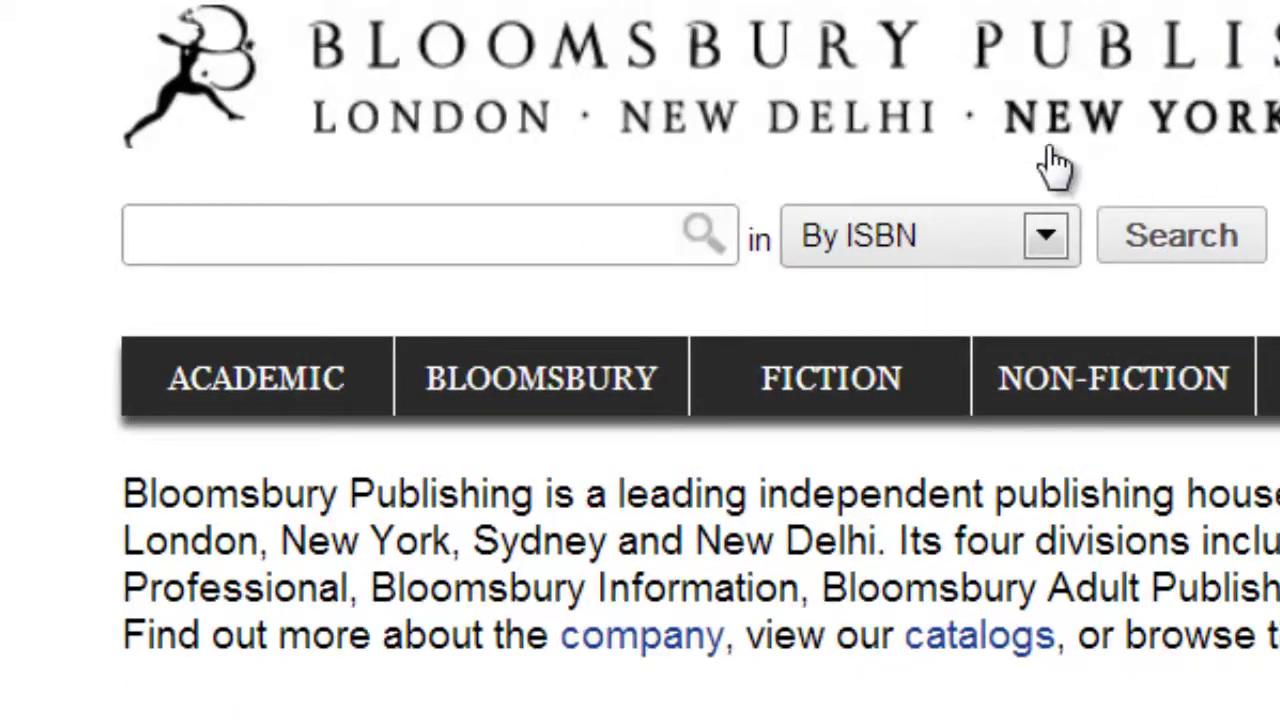
Step: Search 'Shakespeare' by author to get 168 results led by William Shakespeare
click(553, 232)
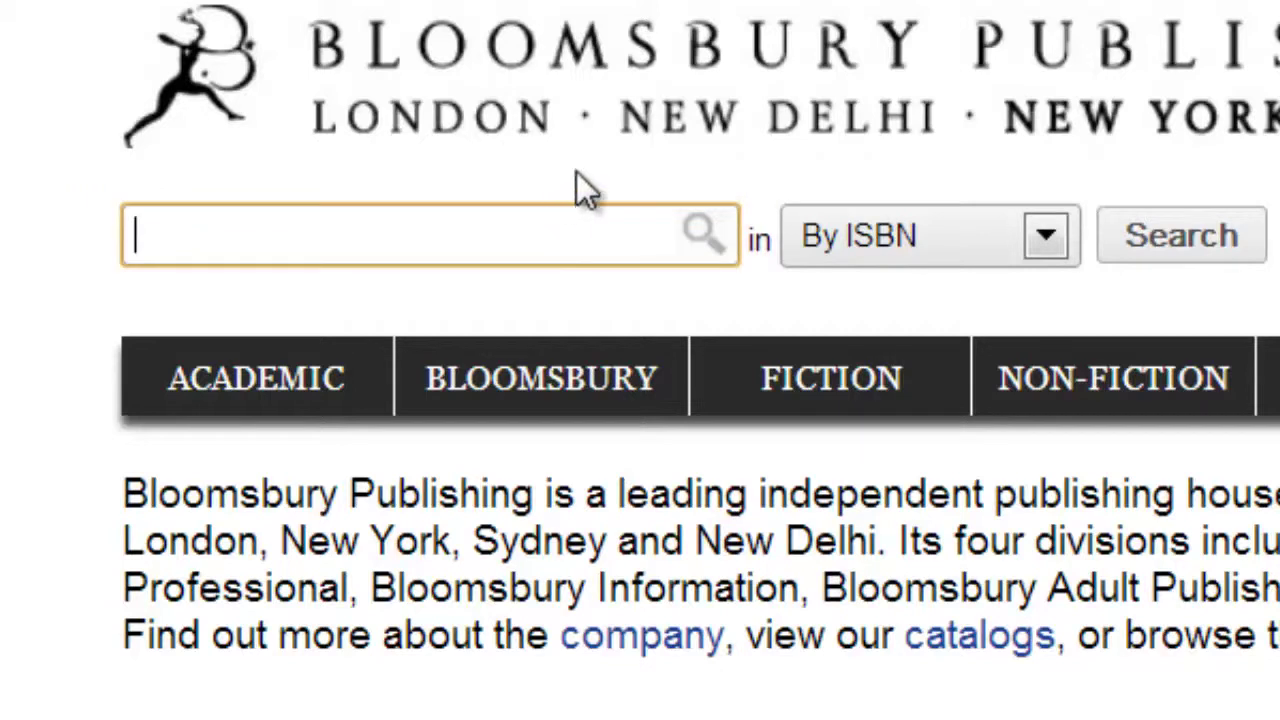
text(Shakespeare)
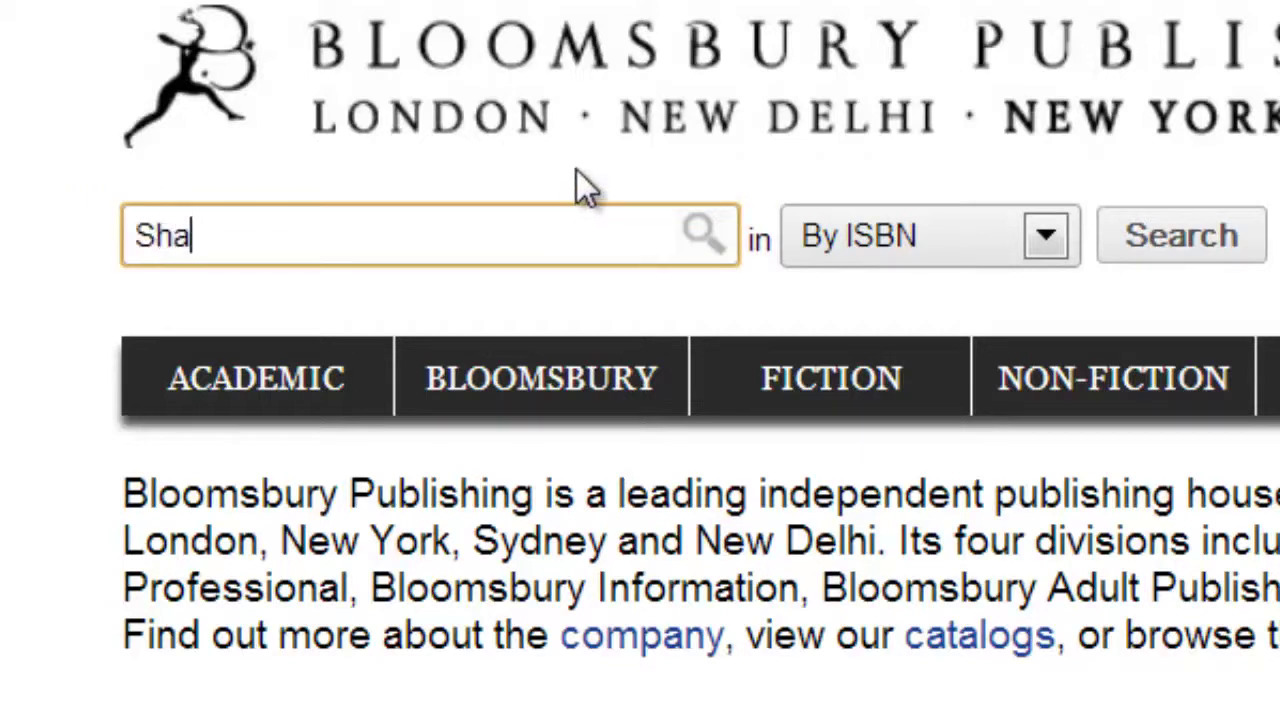
click(1045, 240)
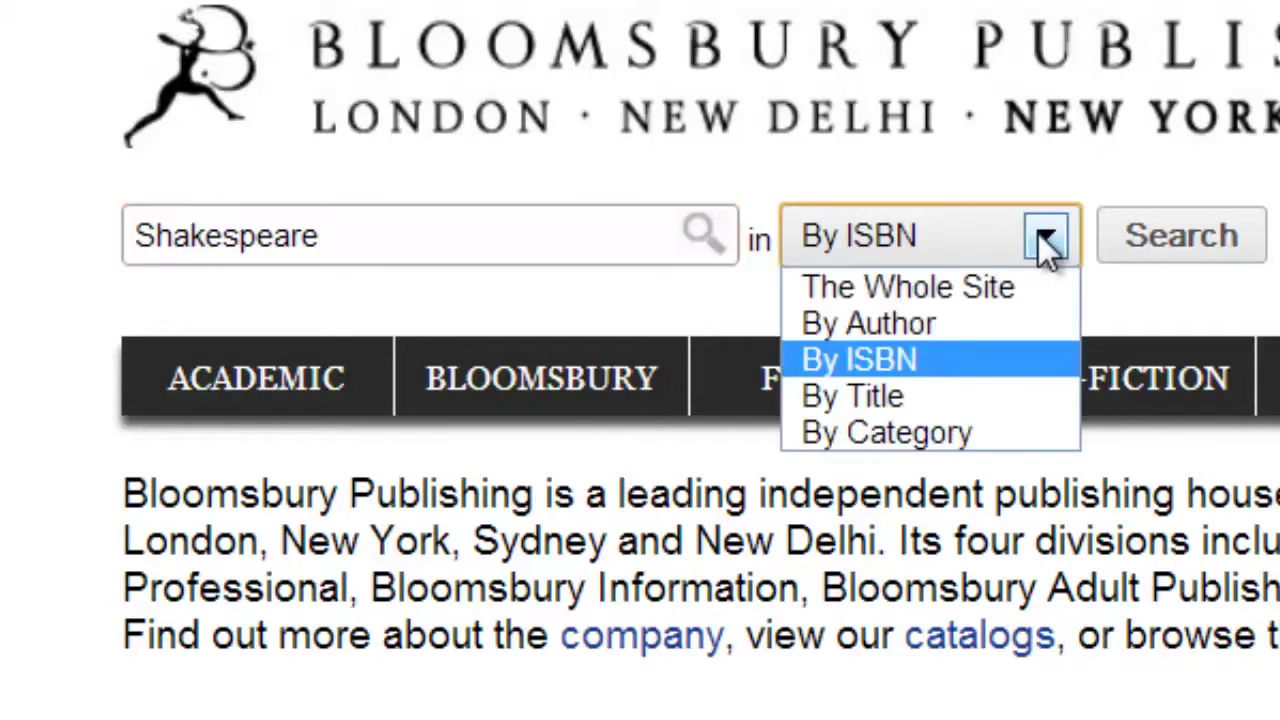
click(967, 328)
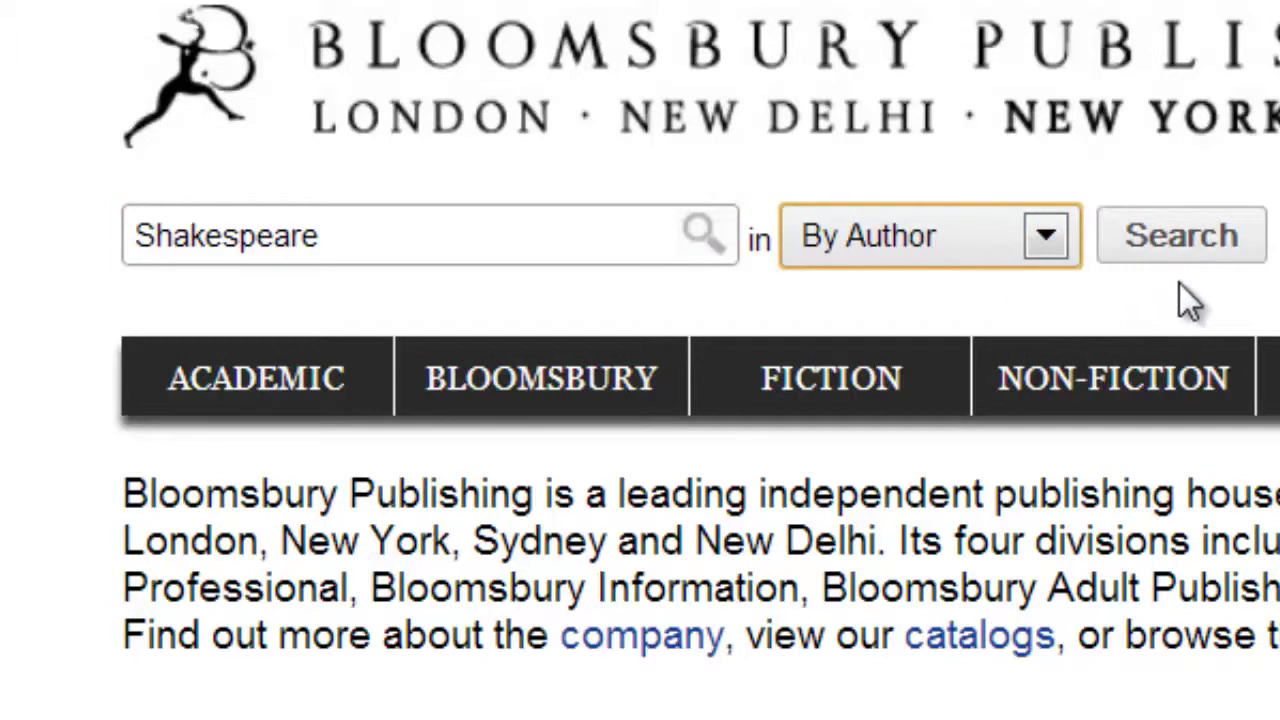
click(1218, 250)
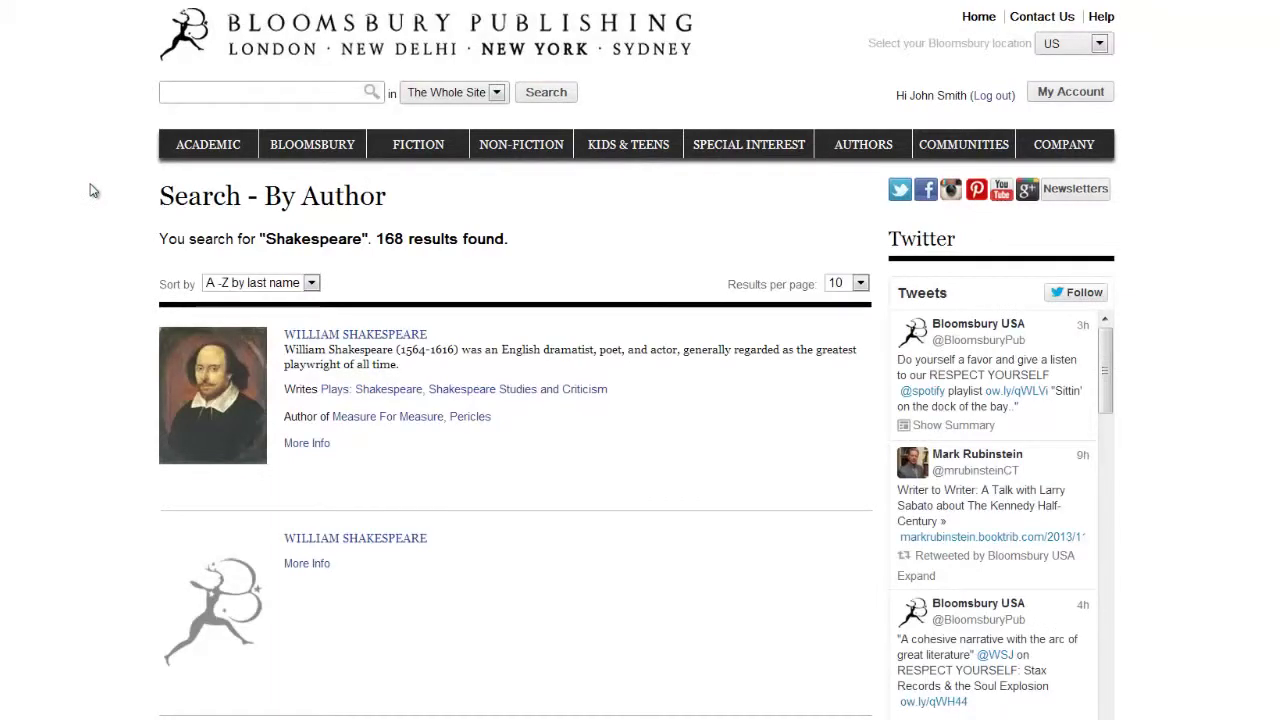
Step: Go to Browse Subjects under the ACADEMIC menu
mouse_move(185, 147)
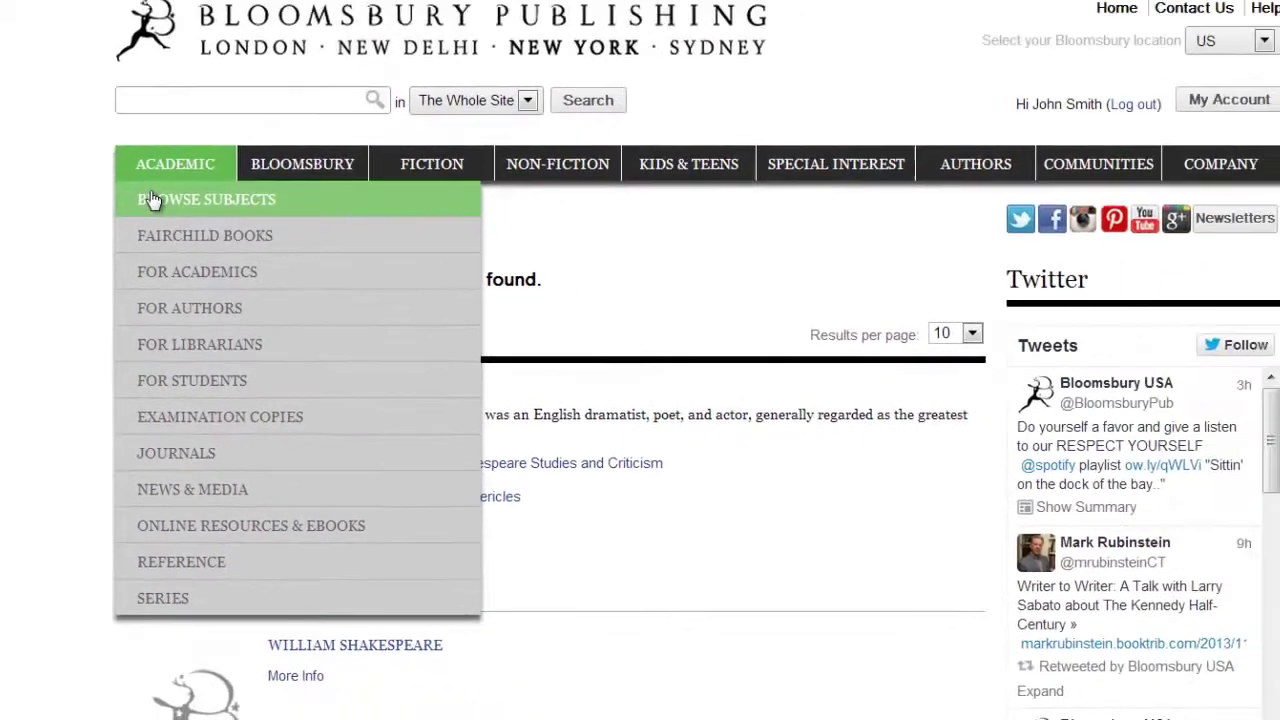
click(152, 200)
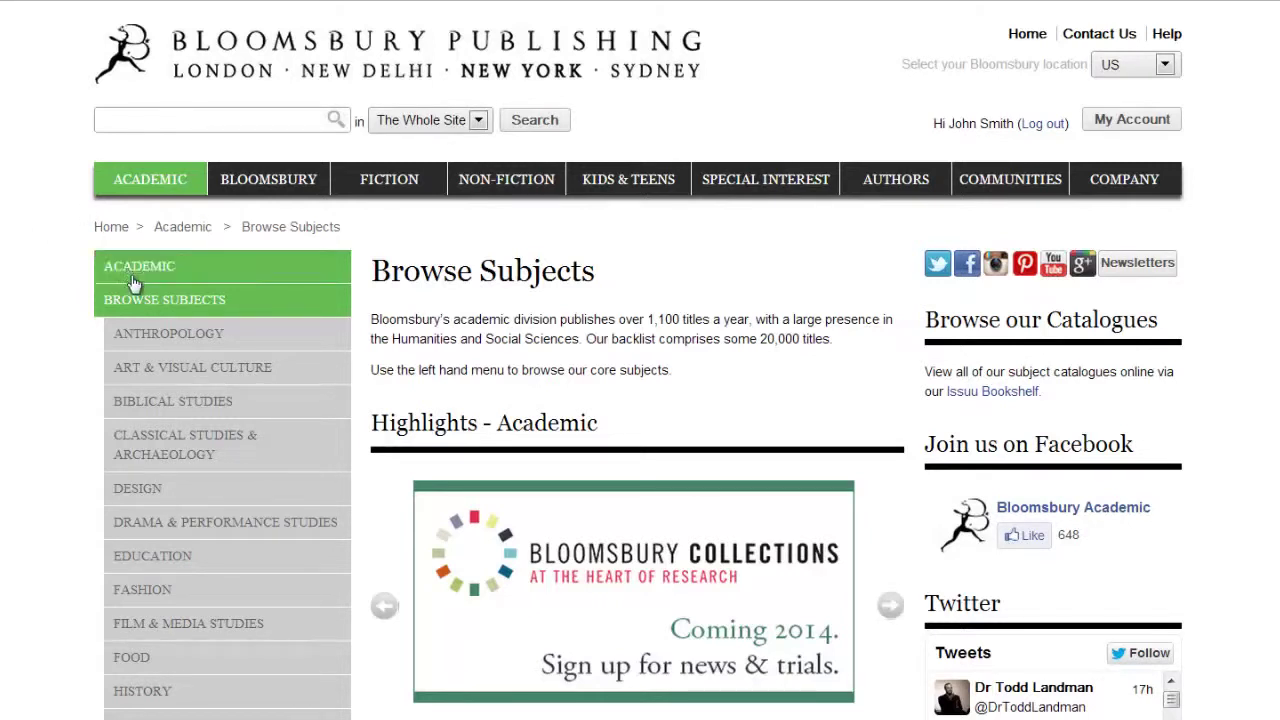
Step: Open Anthropology and Art Practice from the Anthropology > Anthropology of Art listing
mouse_move(168, 330)
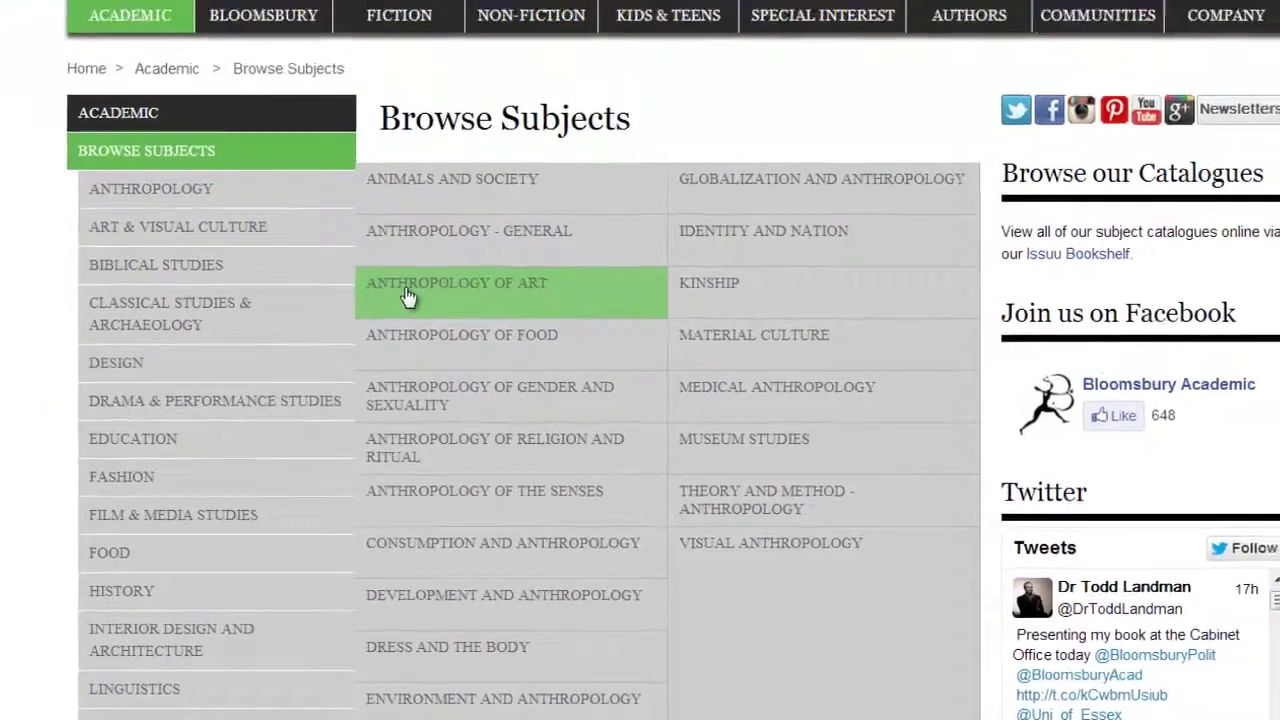
click(418, 175)
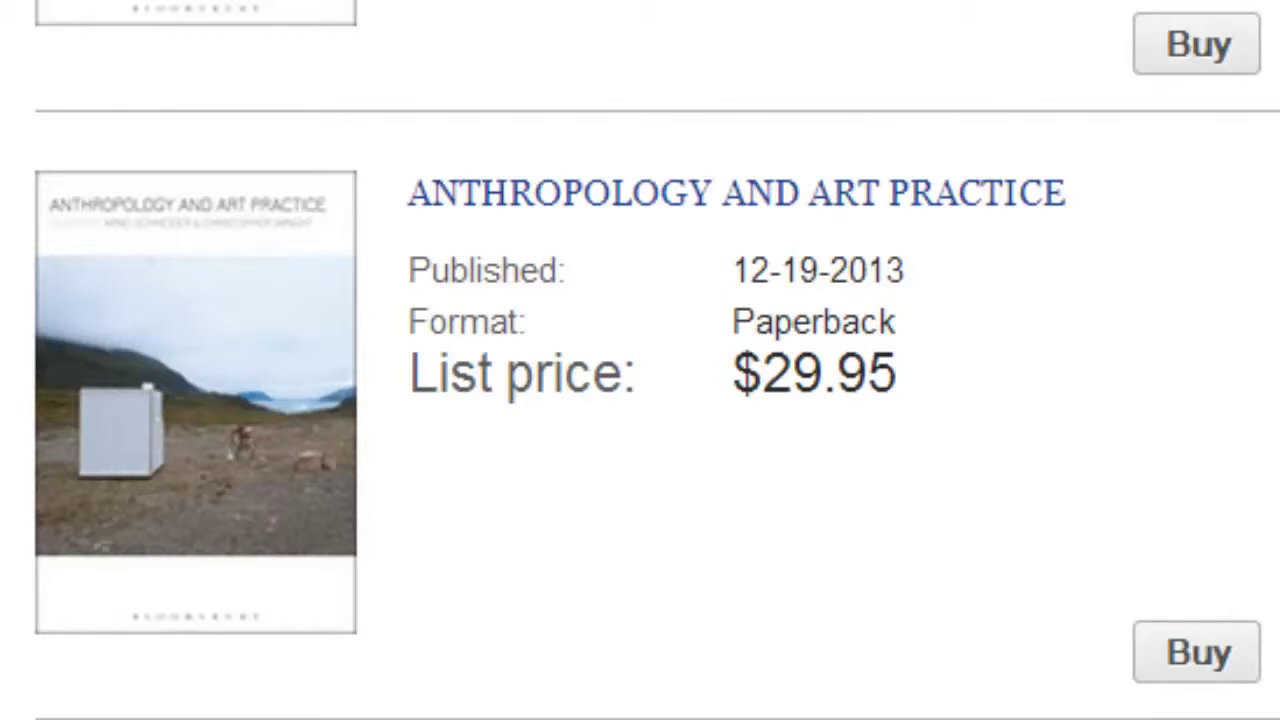
click(740, 195)
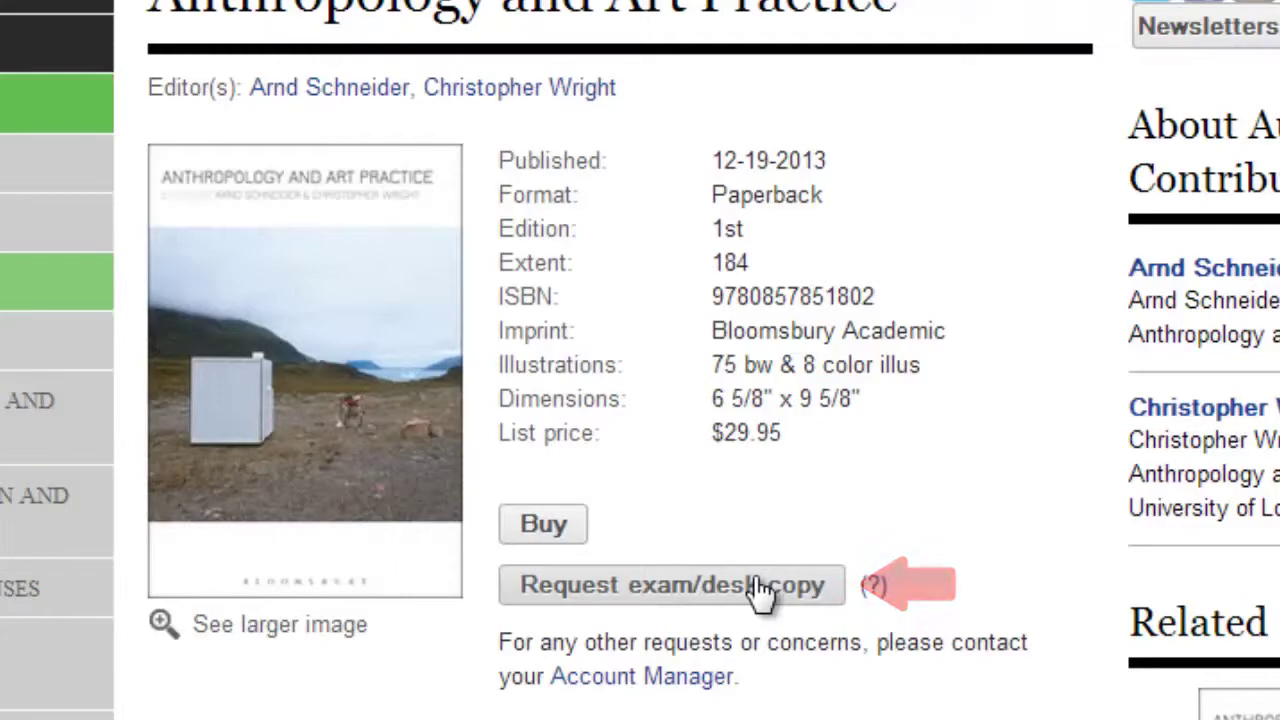
Step: Request an exam/desk copy of Anthropology and Art Practice
click(761, 598)
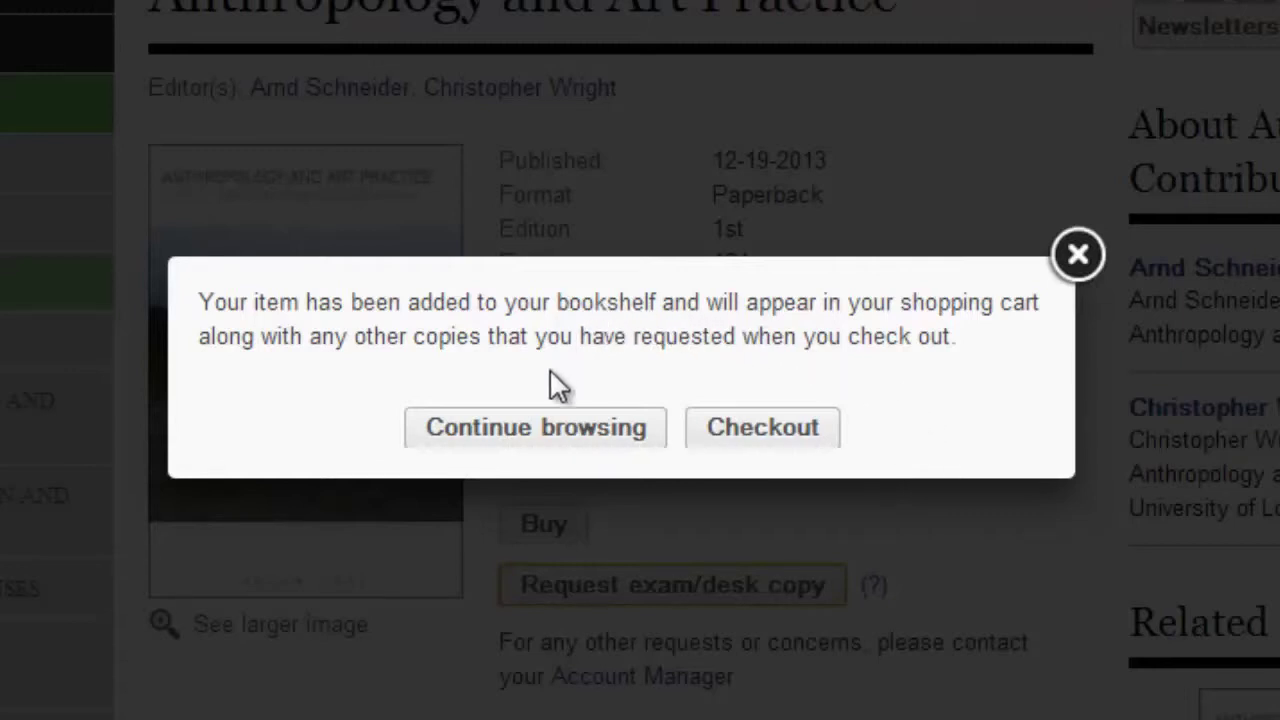
Step: Submit the exam-copy request from the bookshelf for Anthropology and Culture, ANTHRO 101, 30 students
click(553, 438)
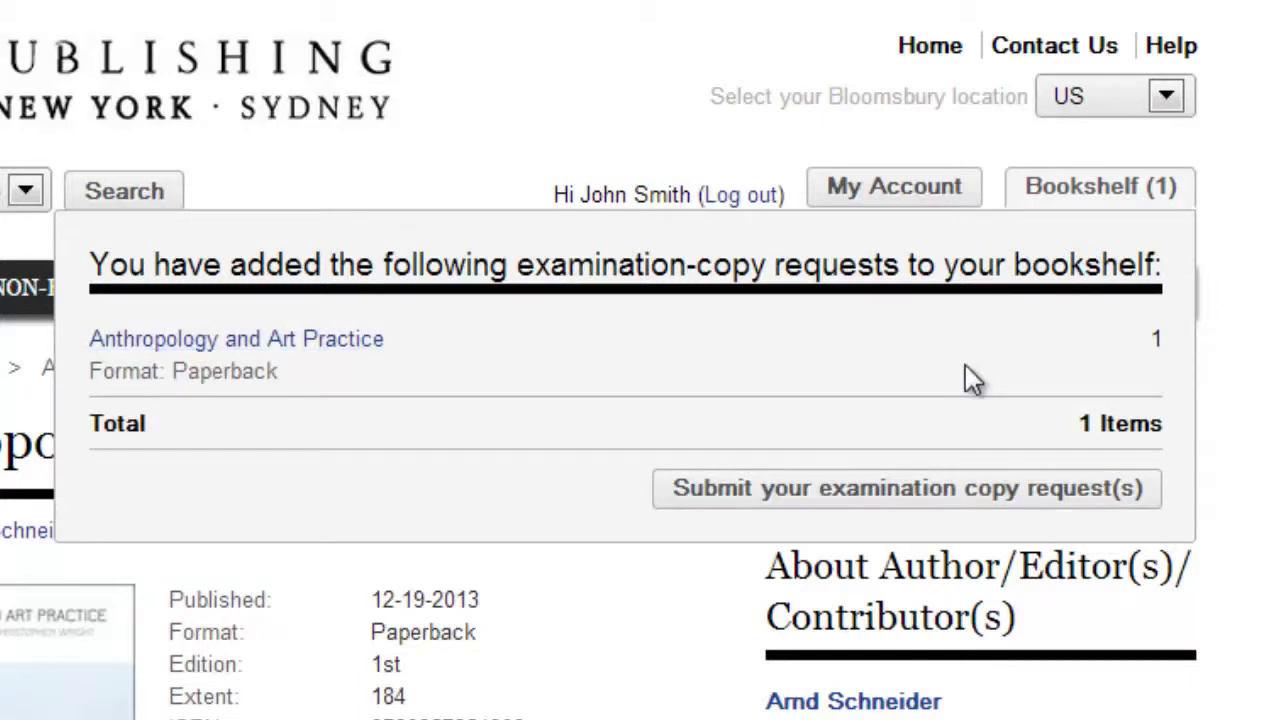
click(947, 490)
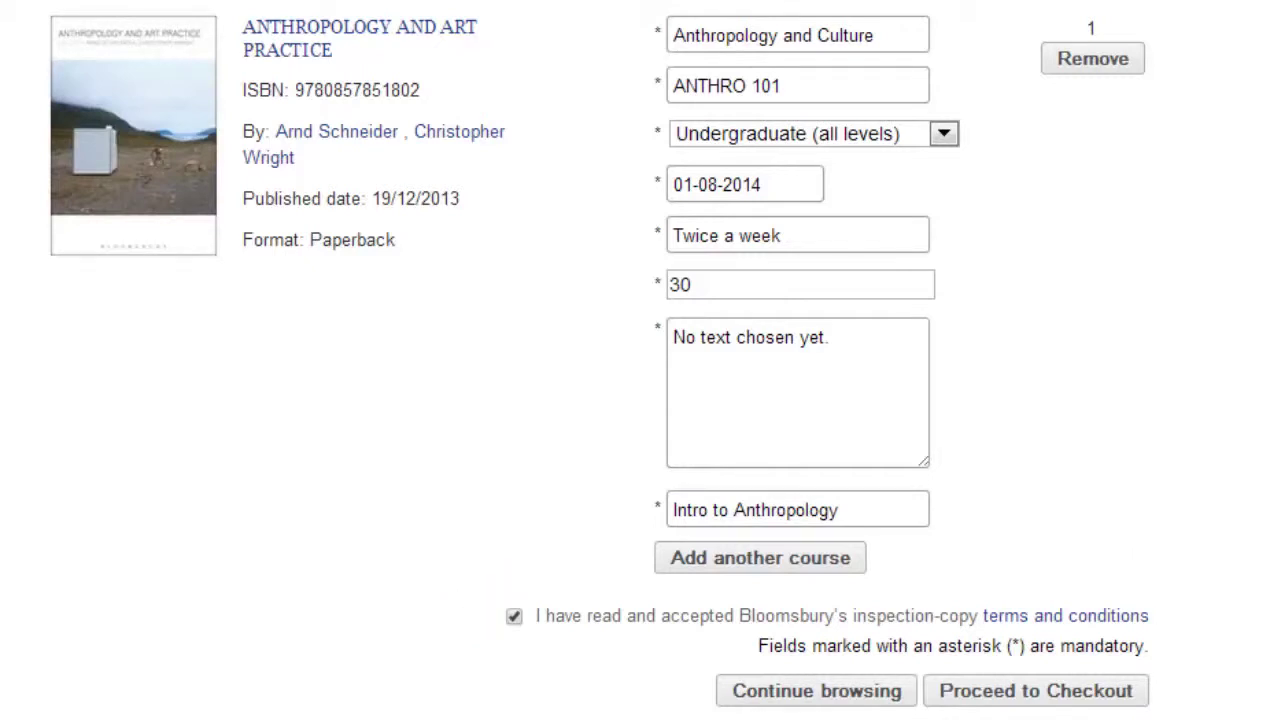
Step: Check out with the saved institution address and place the exam-copy request
click(1074, 703)
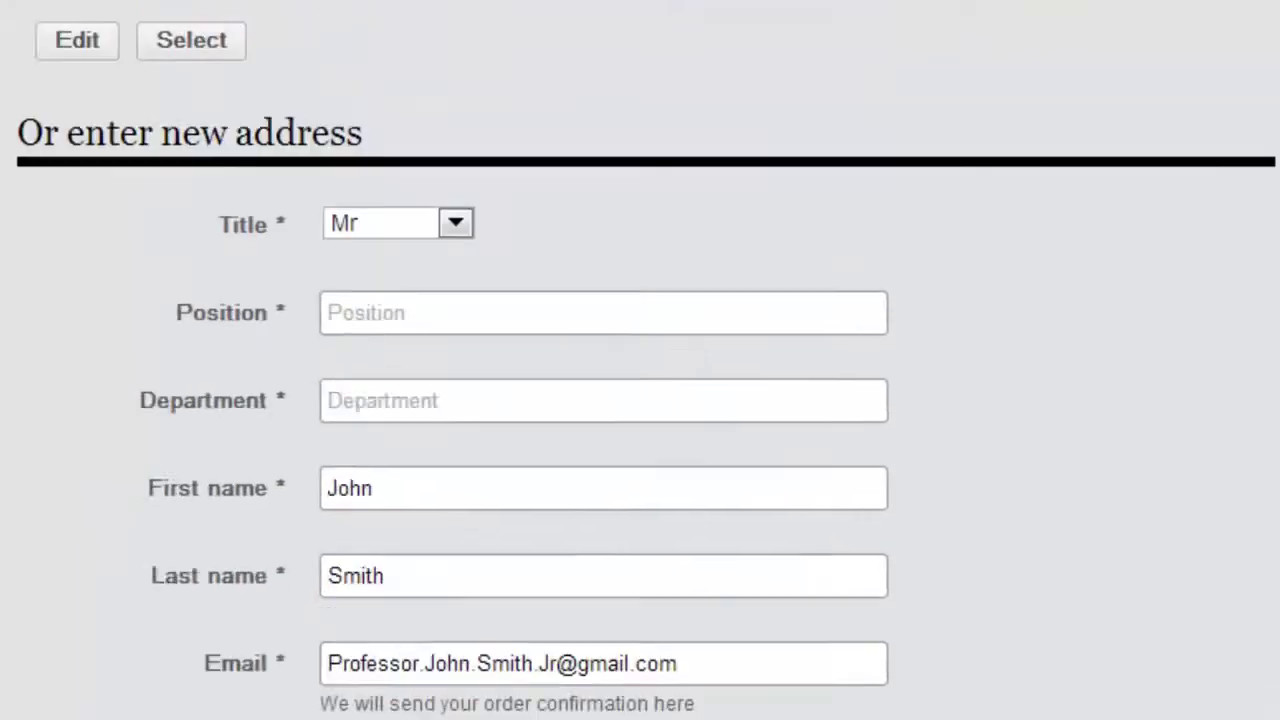
click(205, 414)
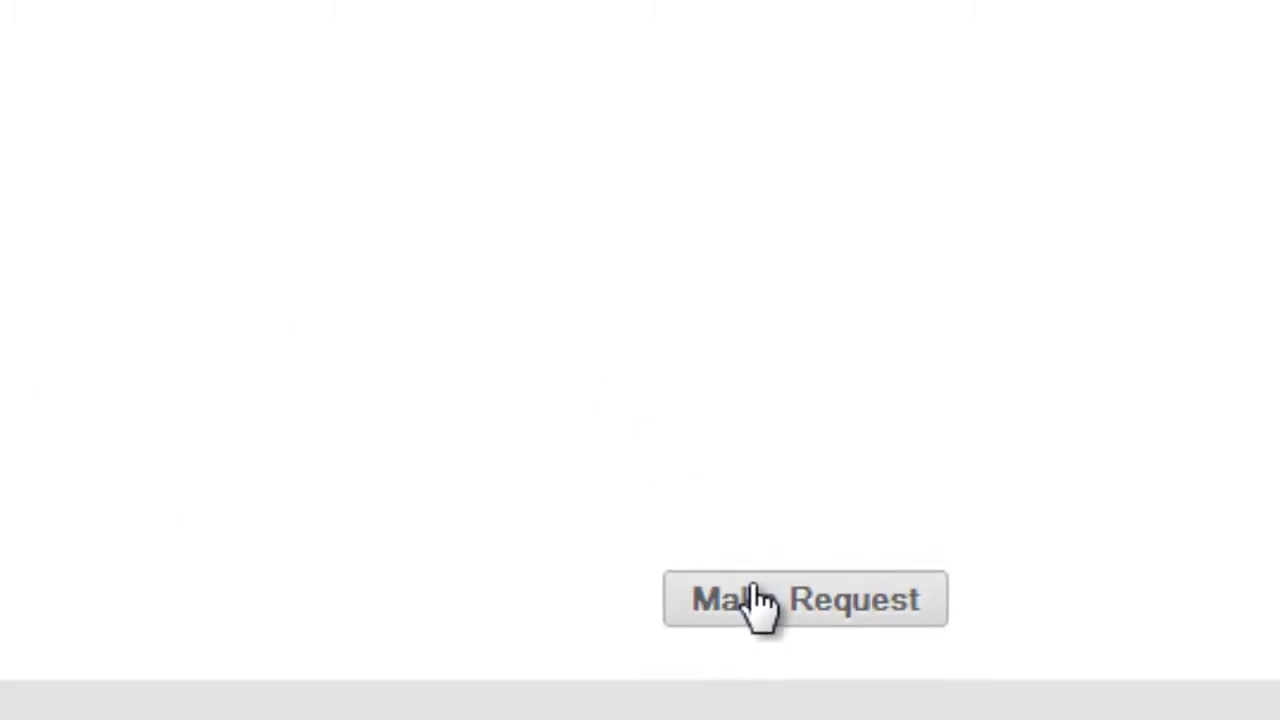
click(757, 603)
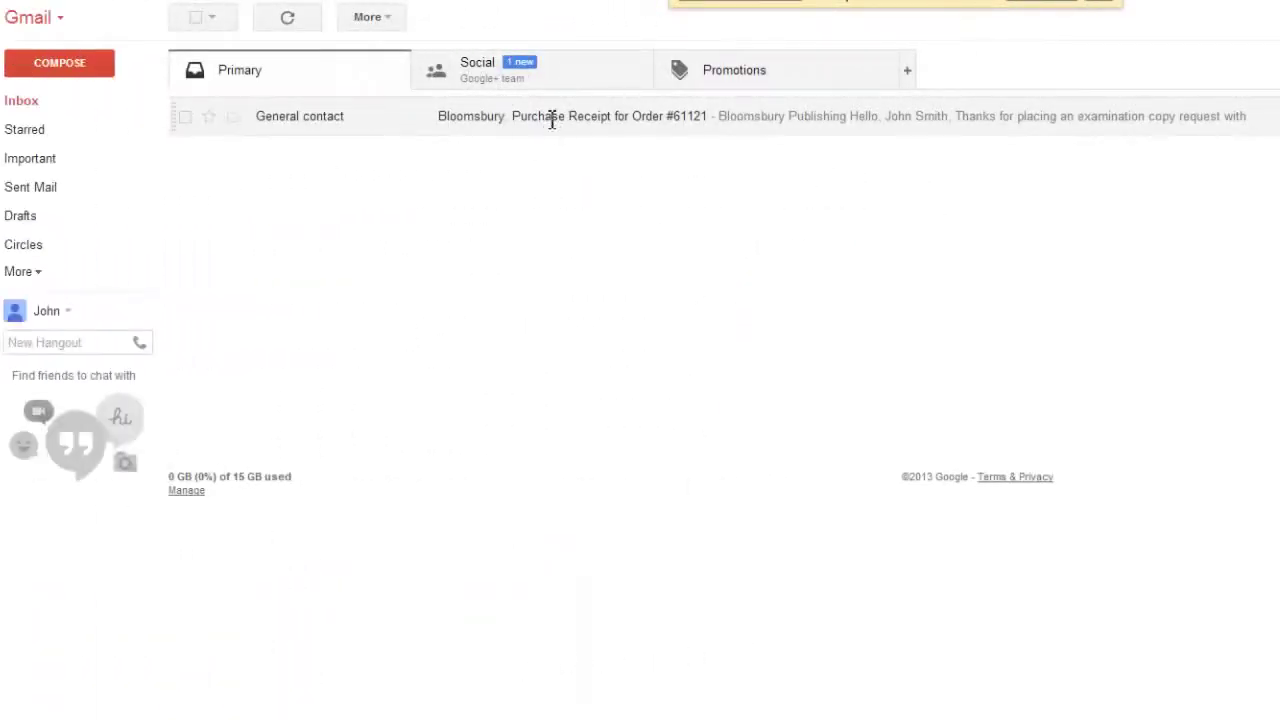
Step: Open the Bloomsbury Purchase Receipt email in the Gmail inbox
click(551, 118)
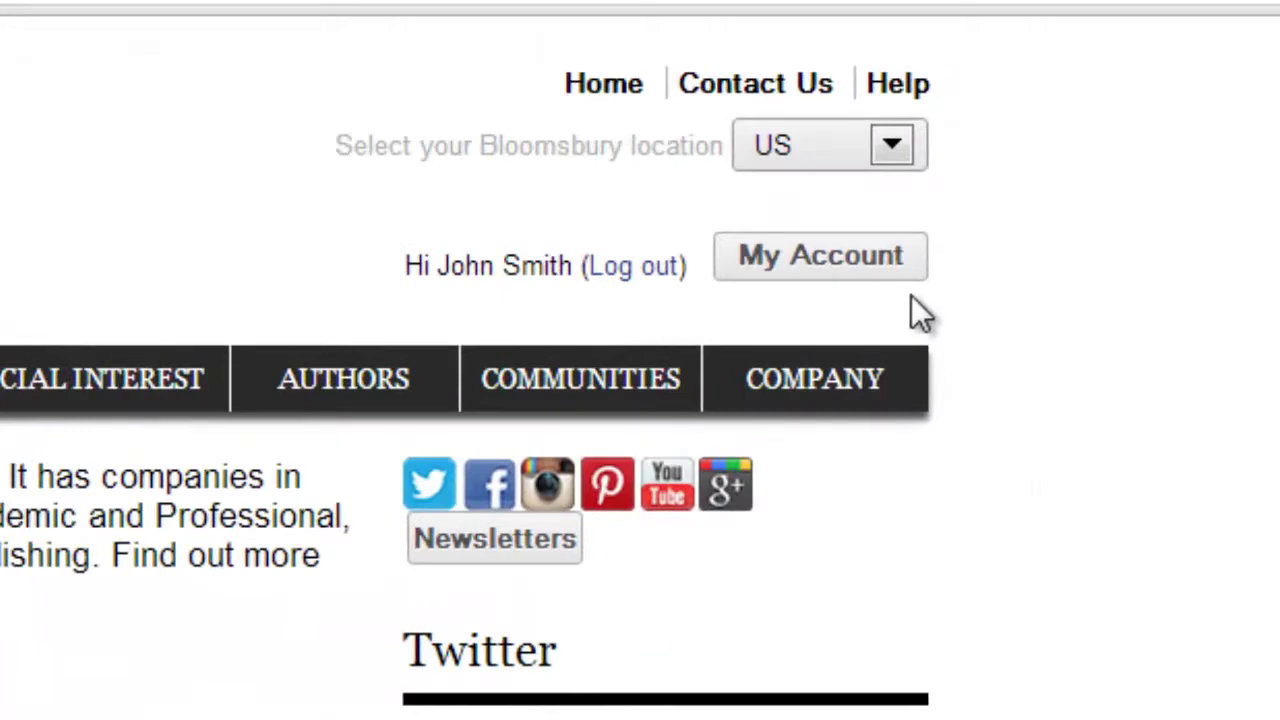
Step: In My Account, confirm the exam-copy order is listed as Open, then show the Newsletters options
click(850, 266)
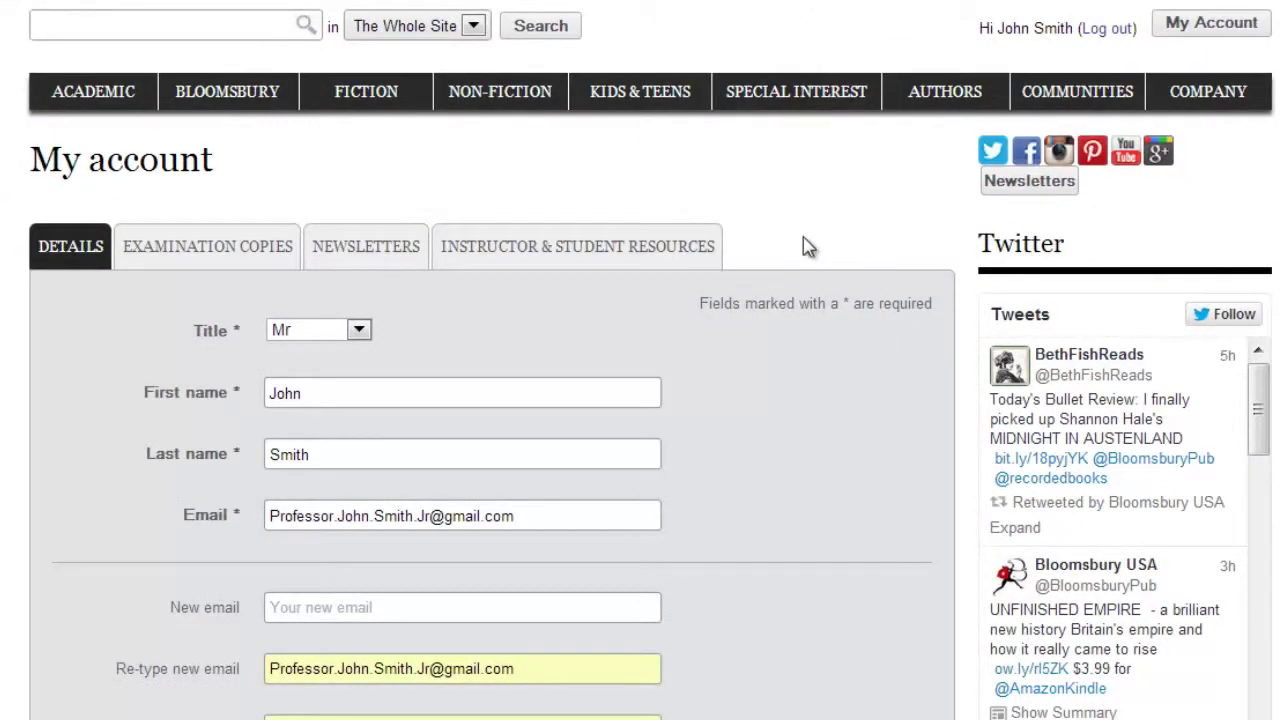
click(235, 257)
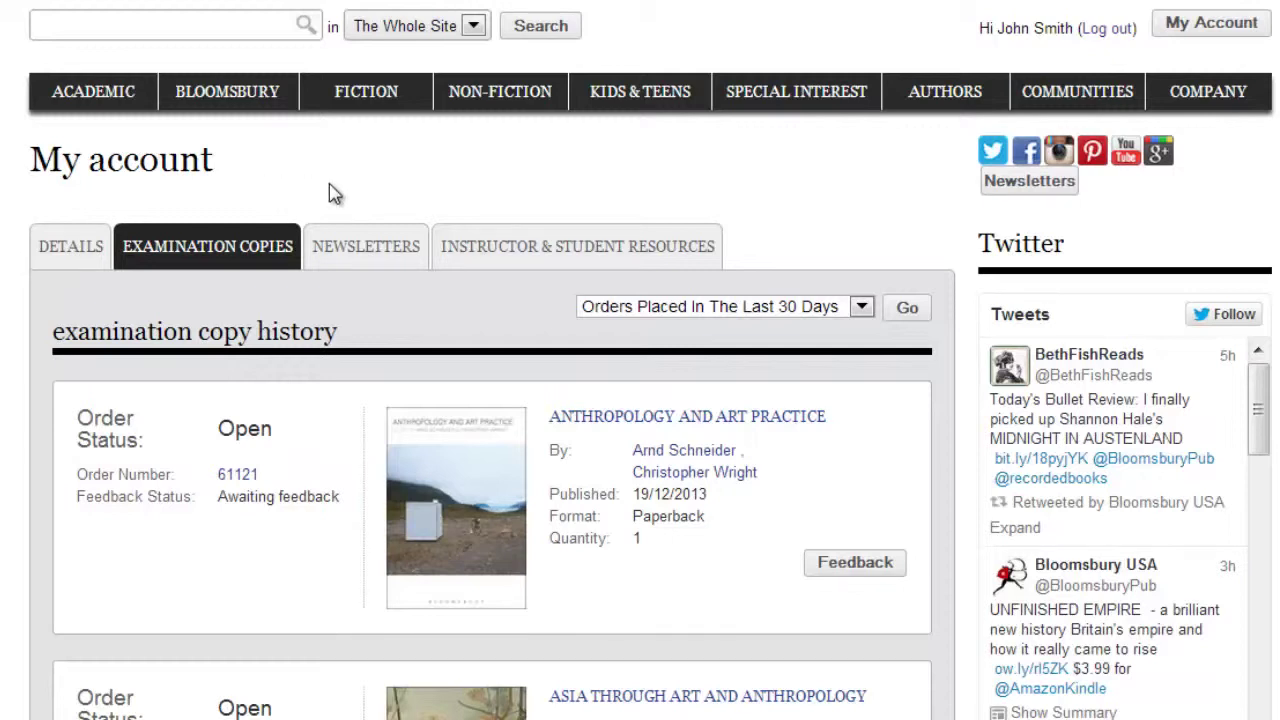
click(366, 248)
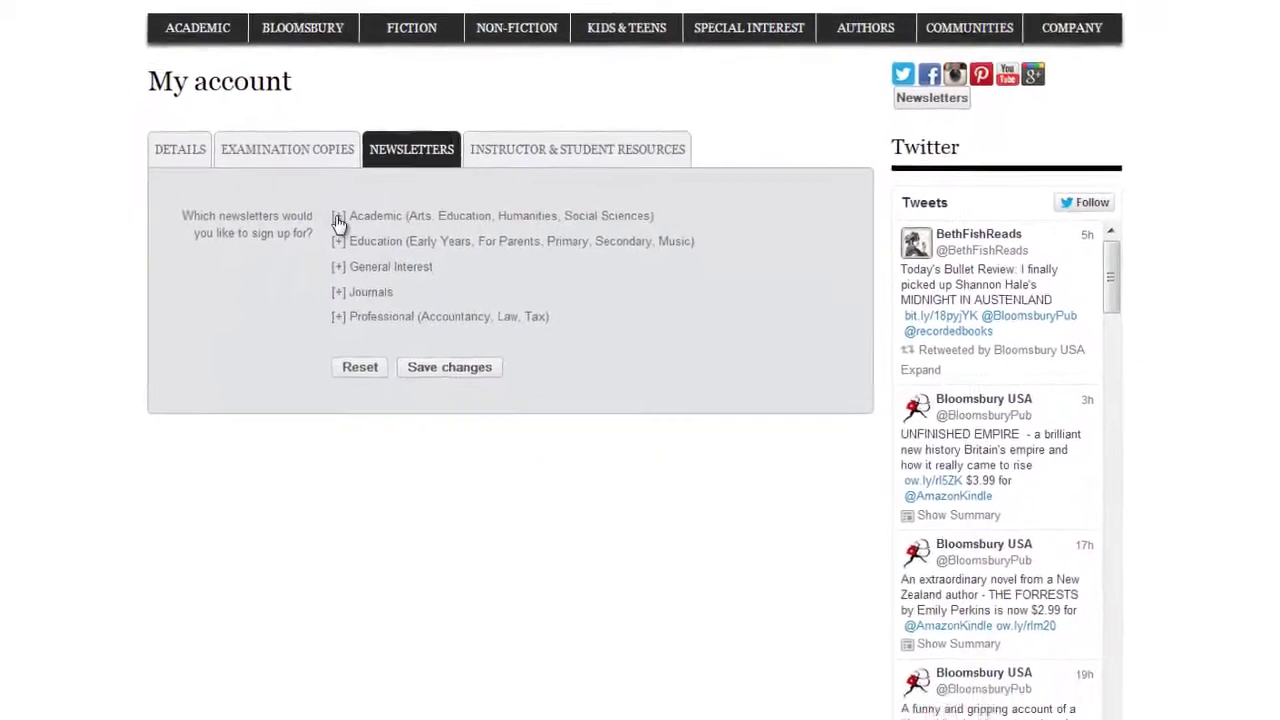
Step: Subscribe to the Academic Actors & Performers and Berg Fashion Library newsletters and save
click(273, 331)
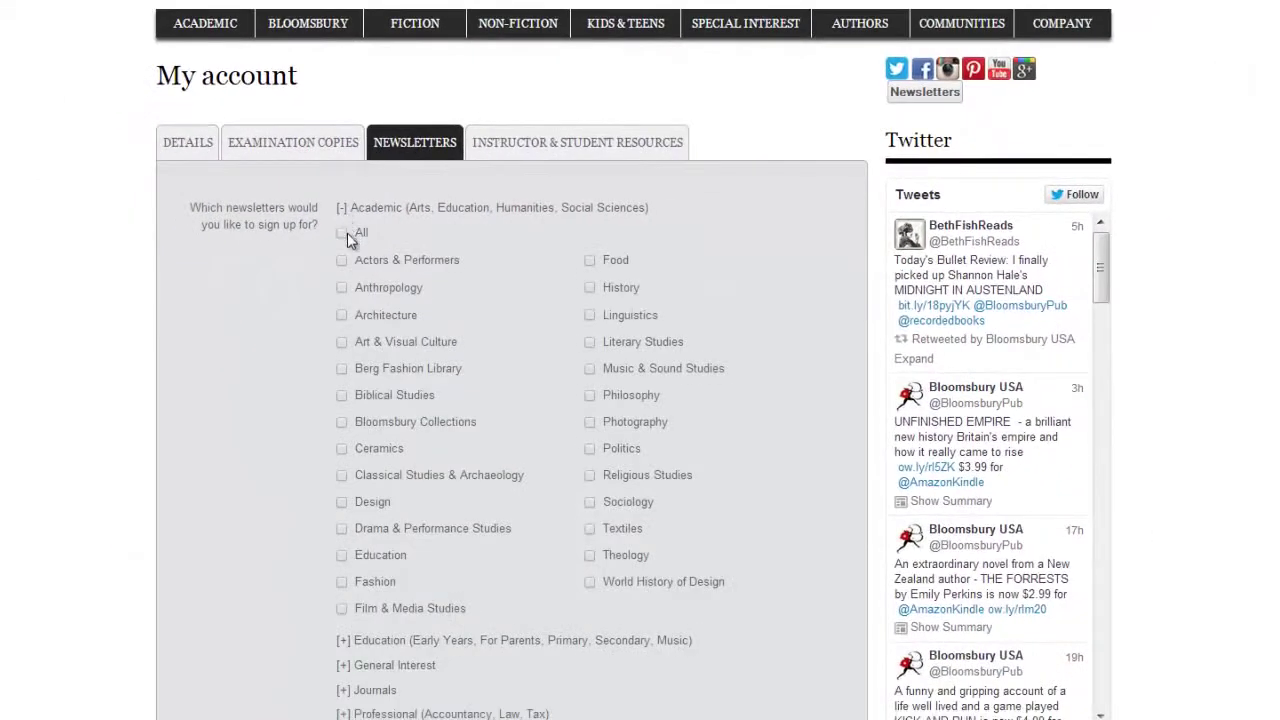
click(342, 261)
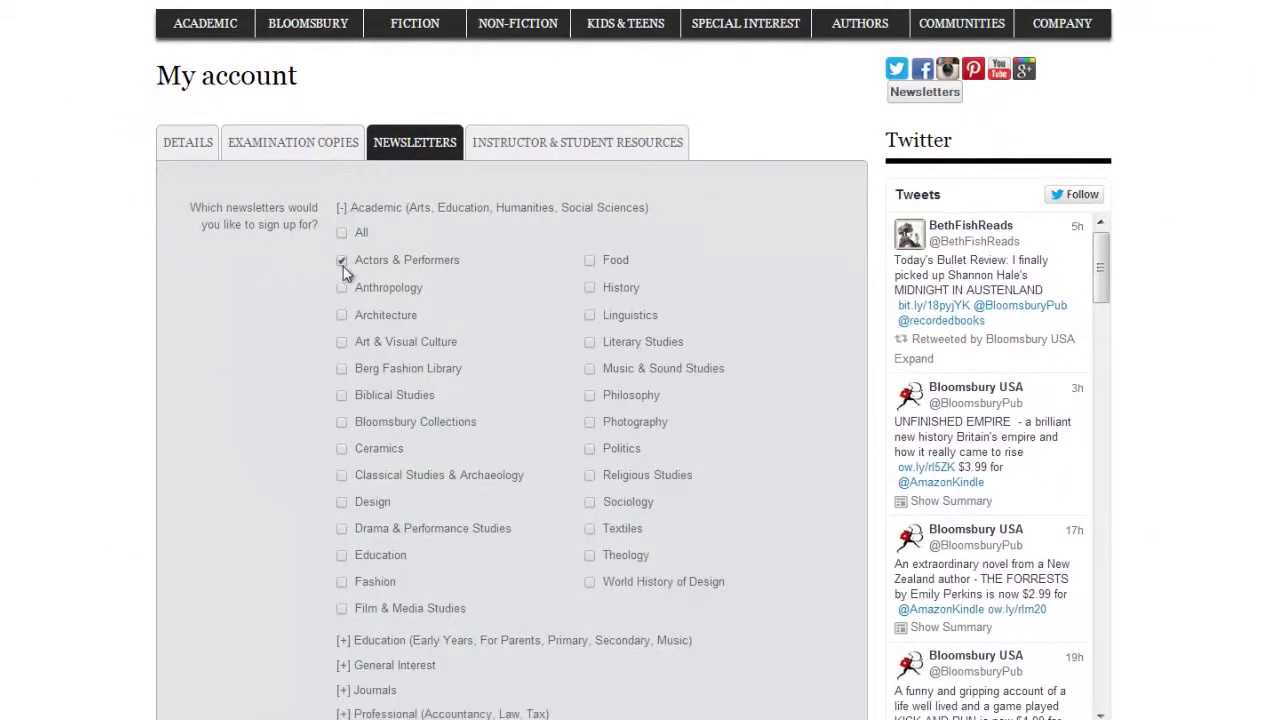
click(341, 369)
scroll(320, 378, down, 2)
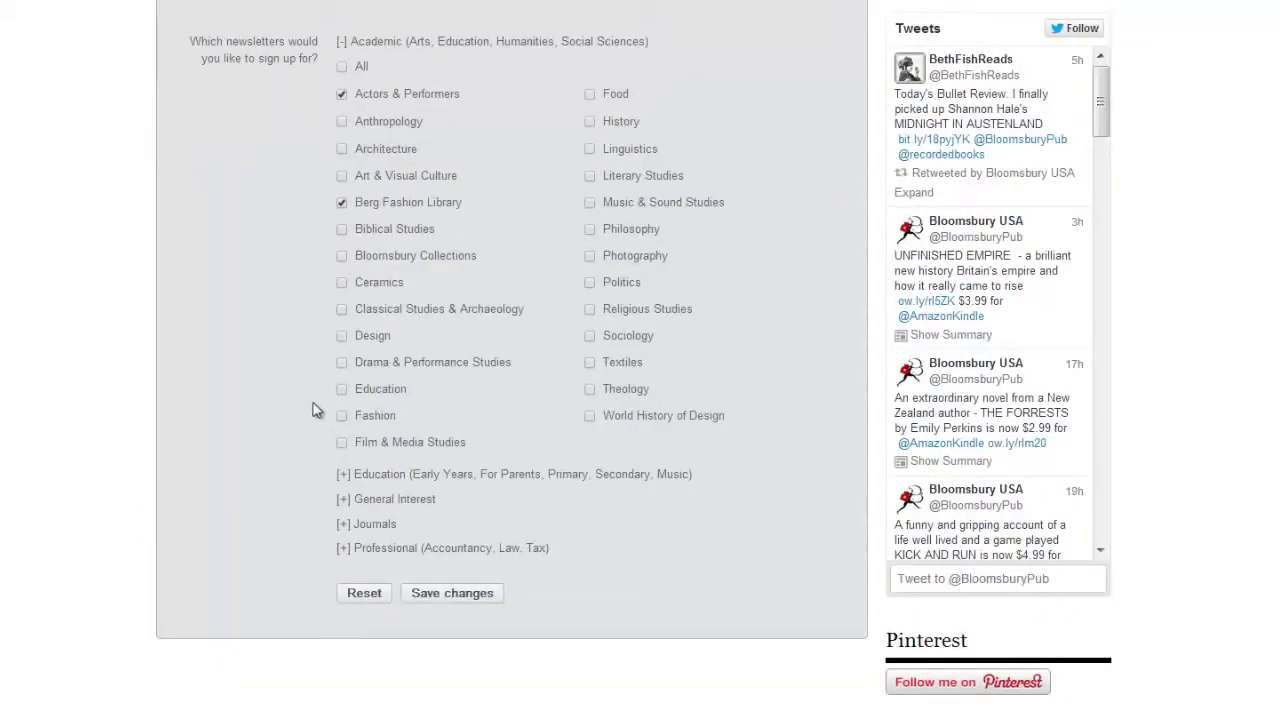
click(427, 596)
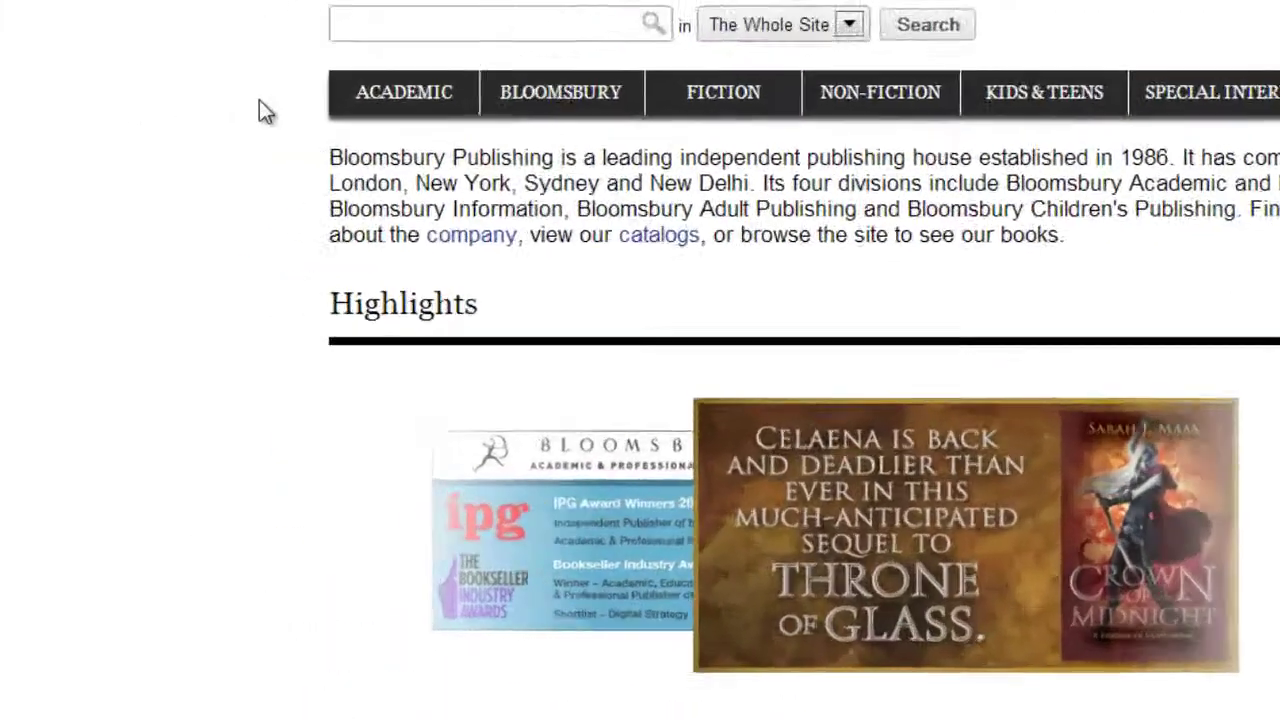
Step: Go to Academic > Examination Copies and scroll to the Account Manager Contact Information
mouse_move(406, 89)
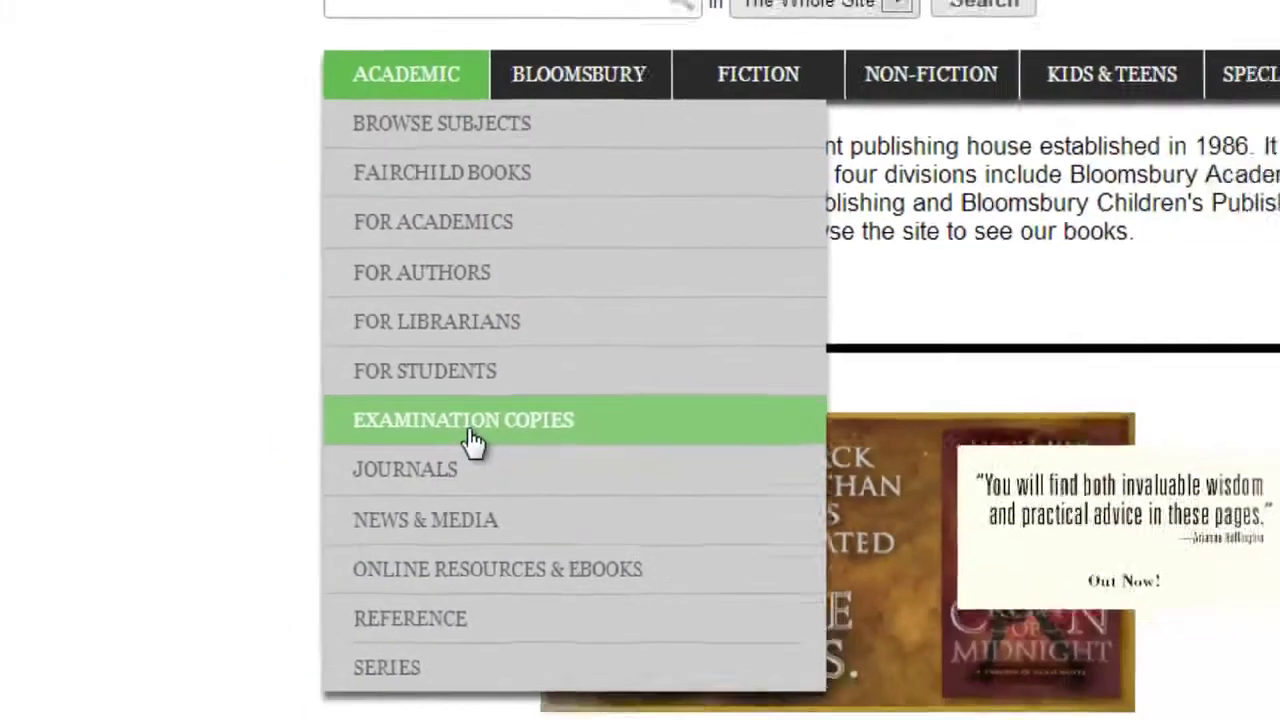
click(652, 525)
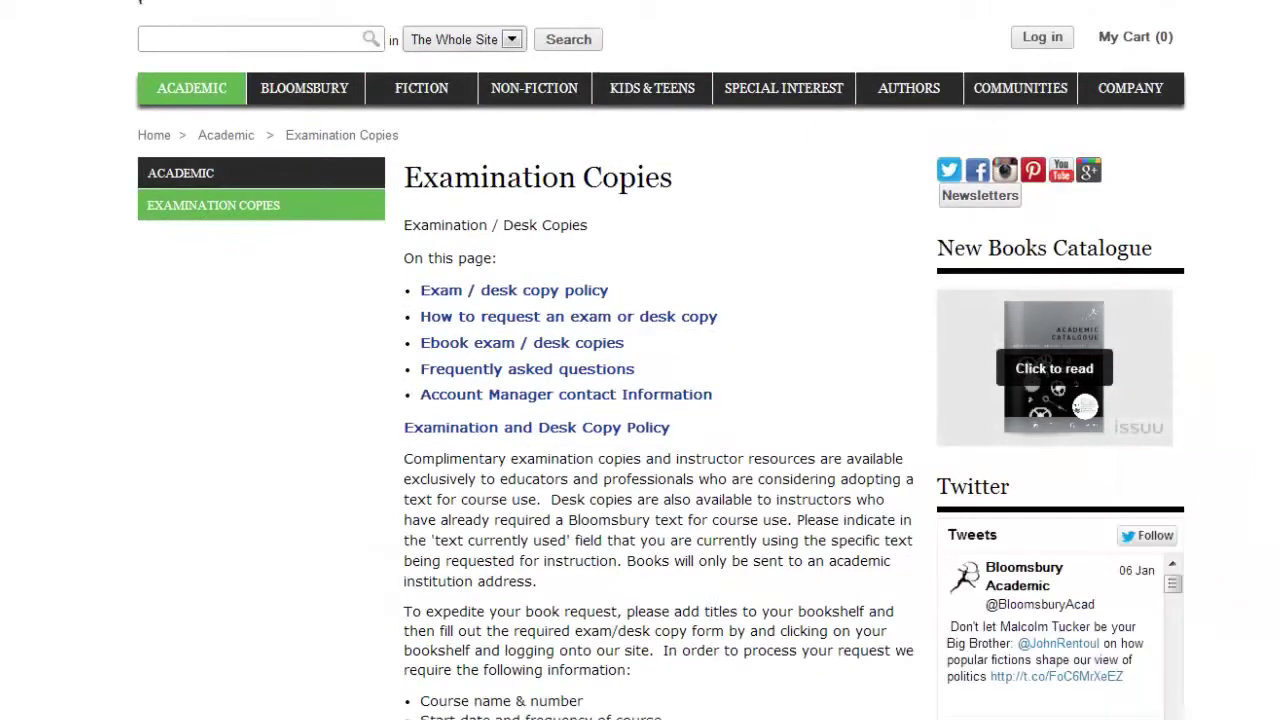
scroll(640, 400, down, 20)
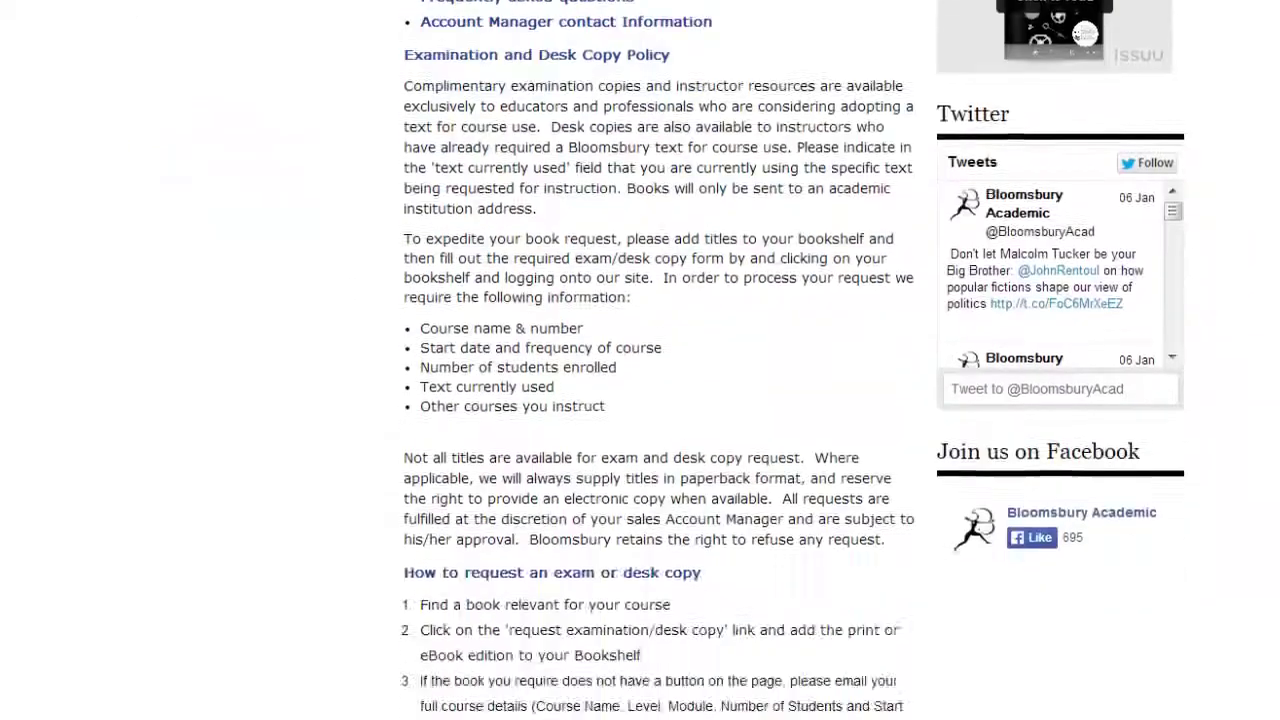
scroll(666, 366, down, 2)
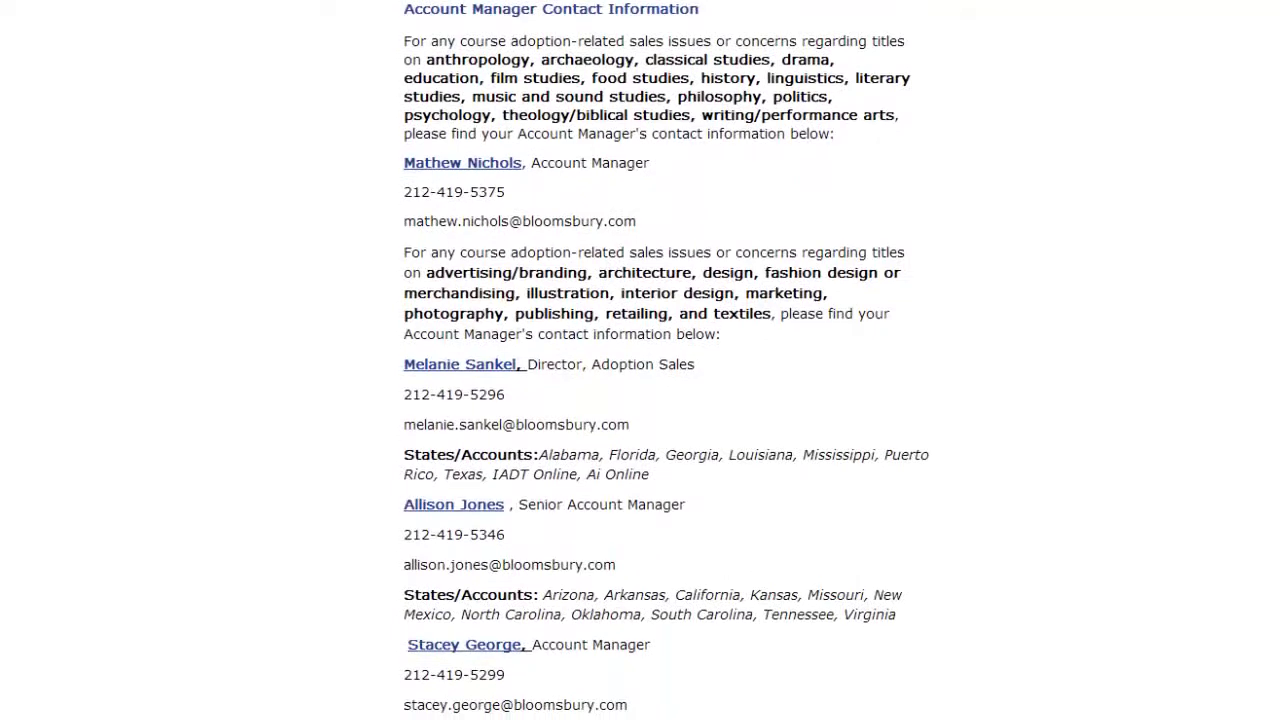